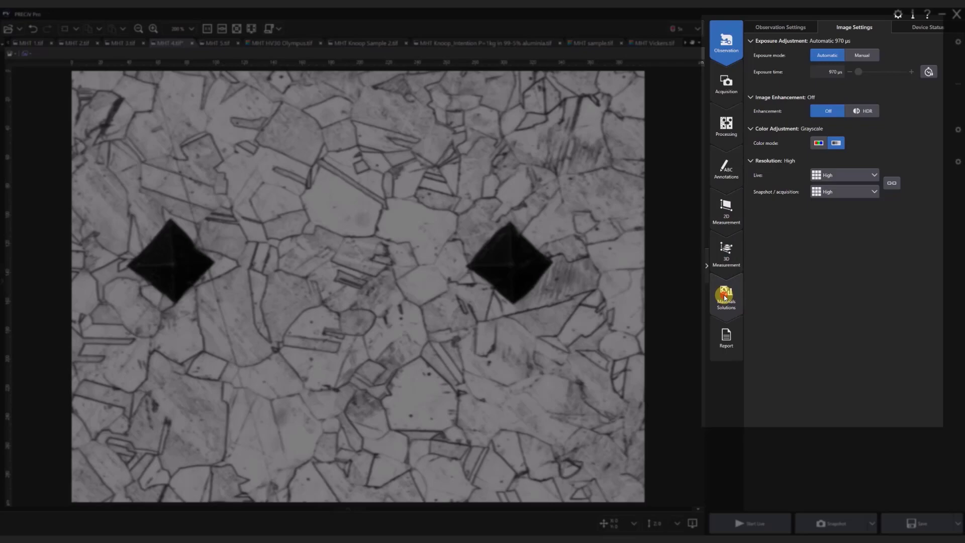
- Launch Microhardness Testing from Materials Solutions and centre the two-indent micrograph
left_click(726, 298)
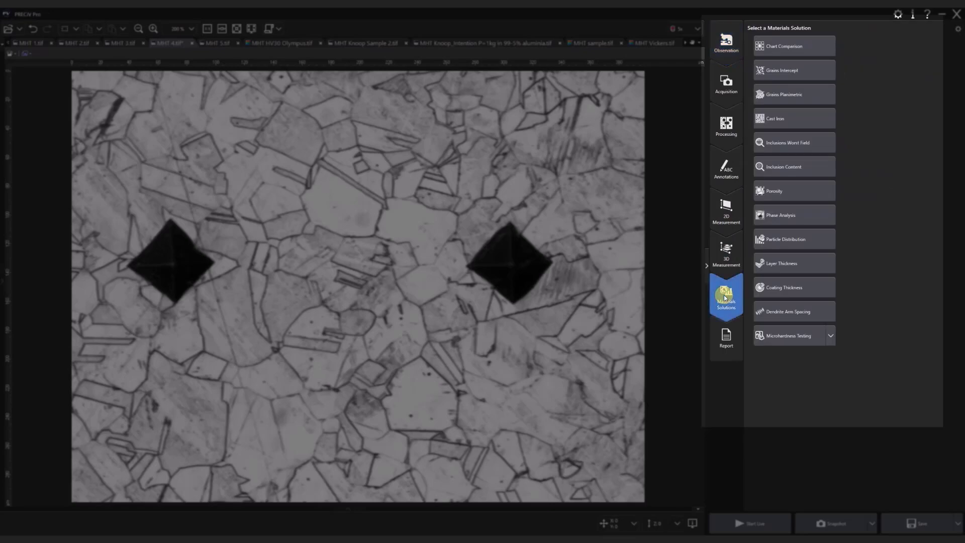
left_click(780, 338)
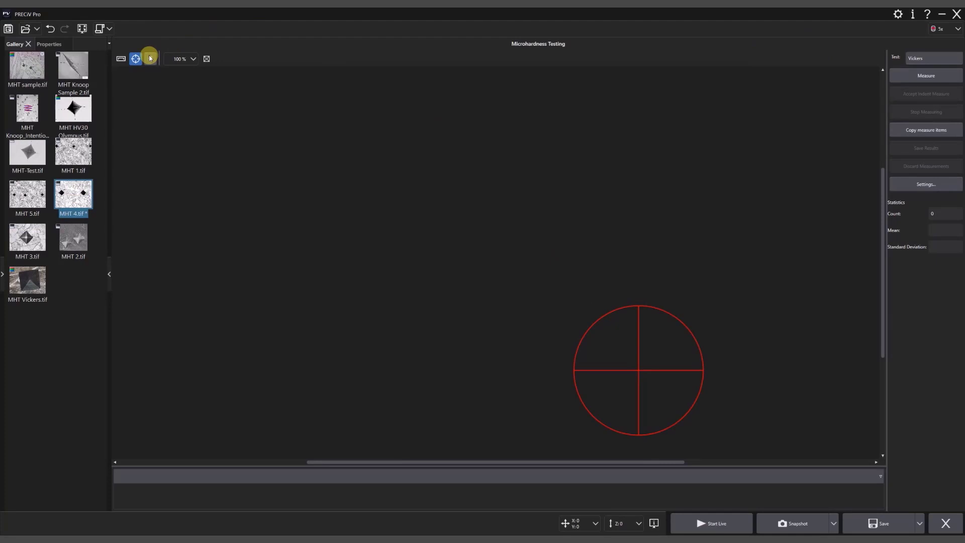
left_click(150, 59)
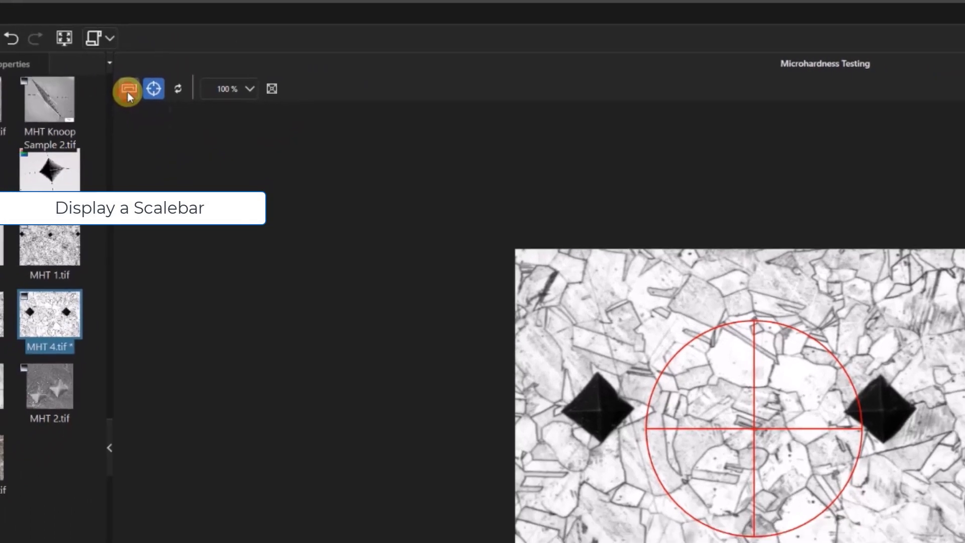
- Turn off the scalebar and crosshair overlays and refresh the image display
left_click(128, 91)
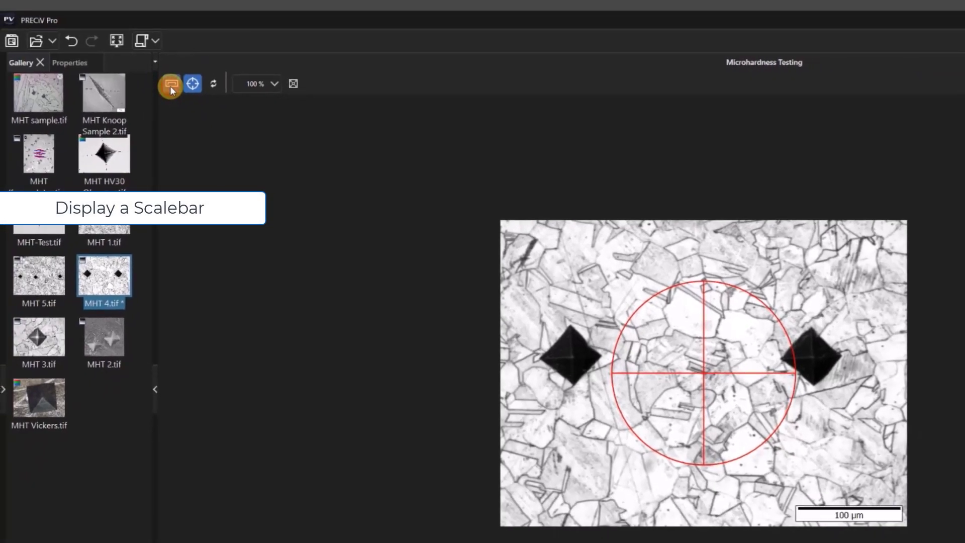
left_click(171, 87)
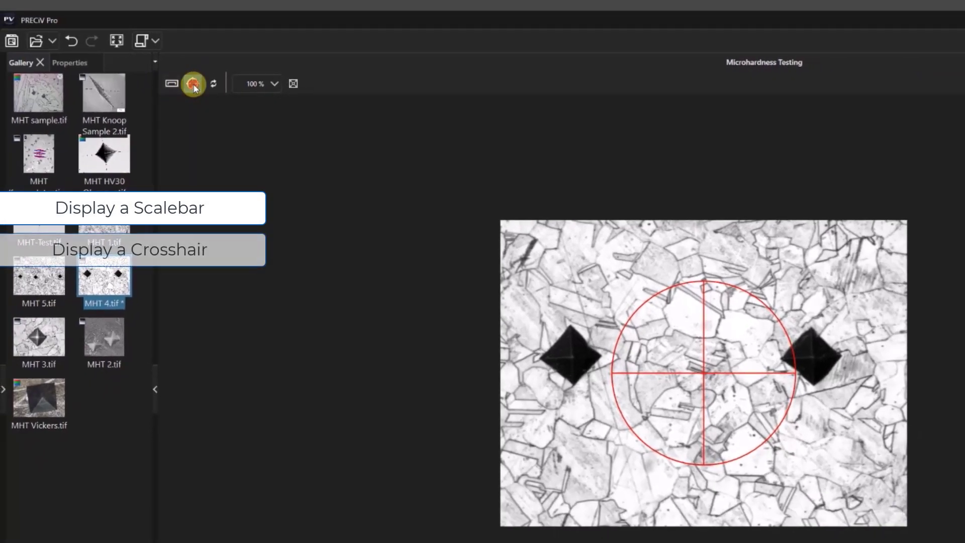
left_click(193, 84)
left_click(194, 85)
left_click(194, 84)
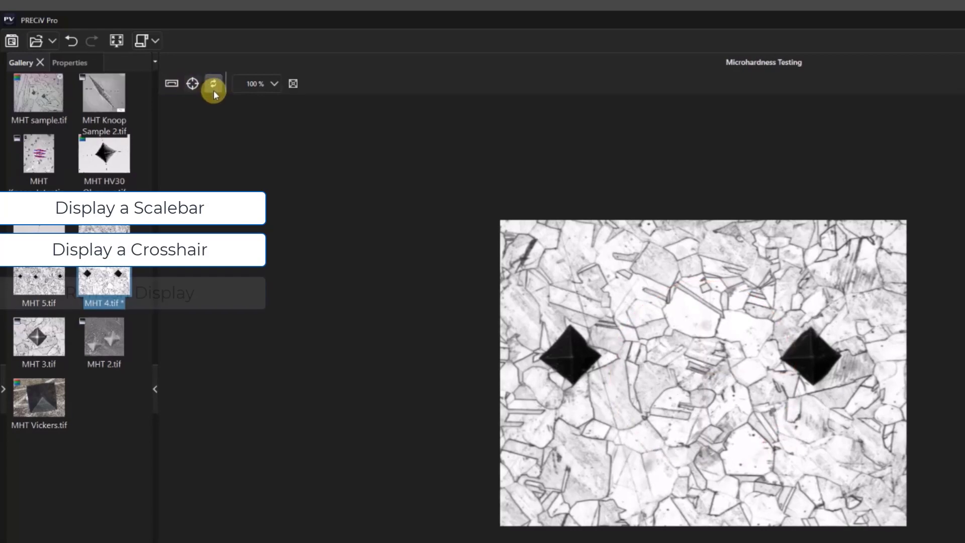
left_click(213, 85)
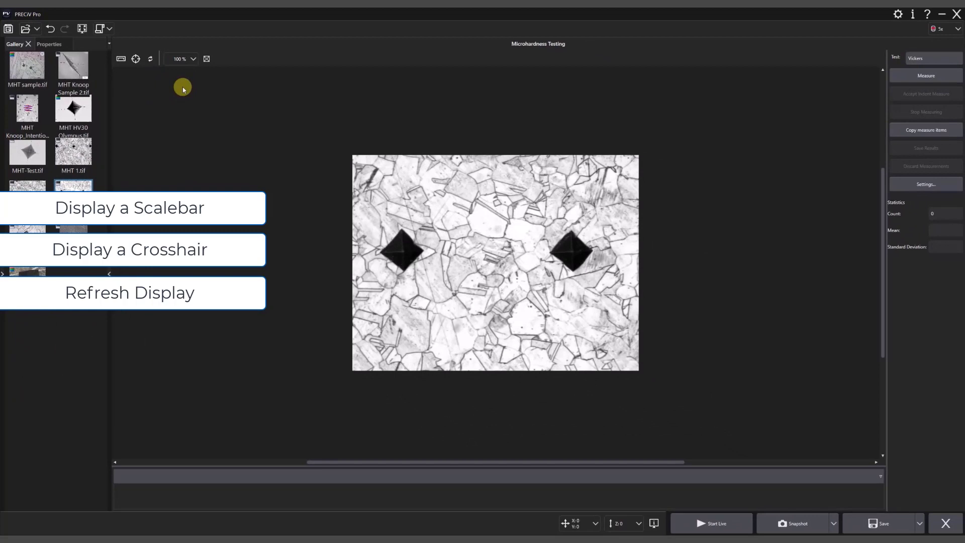
- Zoom the micrograph to 200%, then fit the whole image to the window
left_click(193, 60)
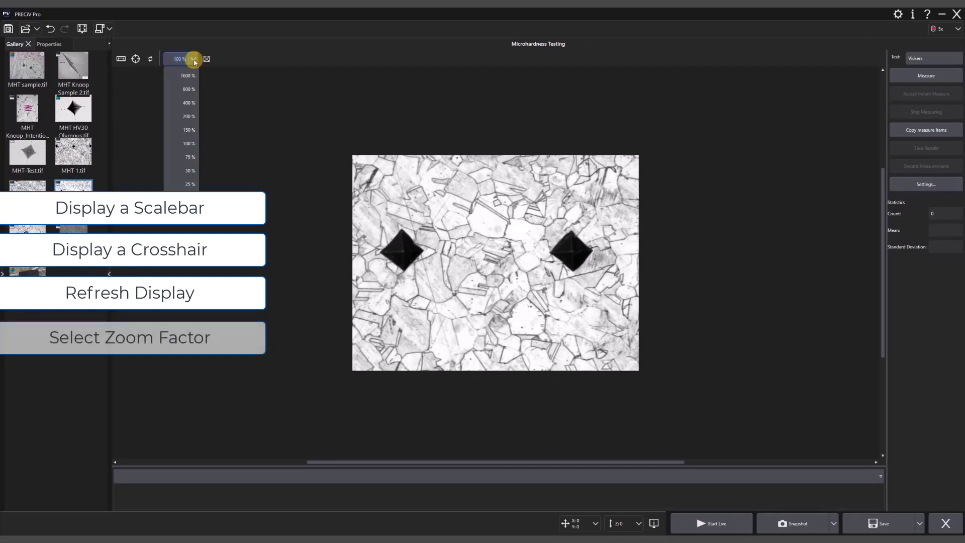
left_click(186, 116)
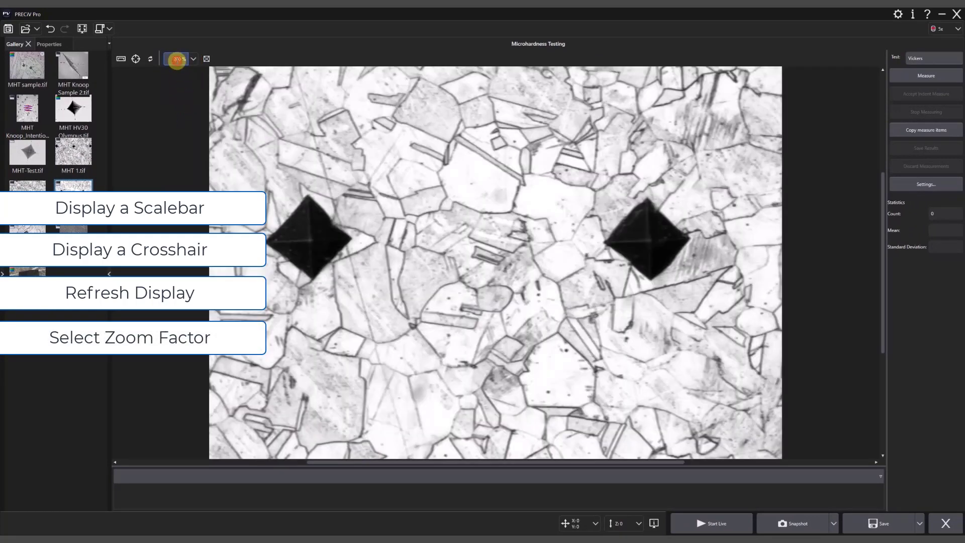
left_click(206, 60)
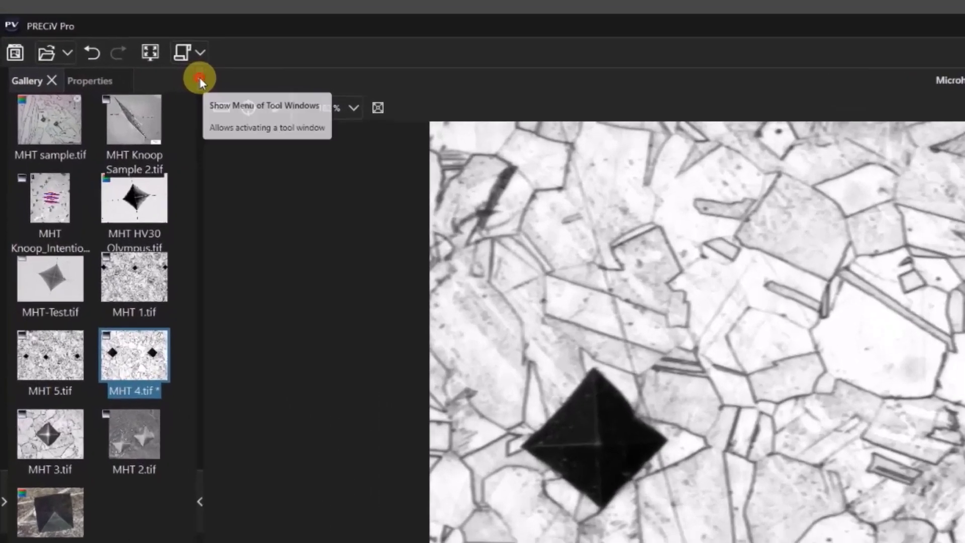
- Check the tool-window list, then bring up Adjust Page Layout from the settings menu
left_click(109, 44)
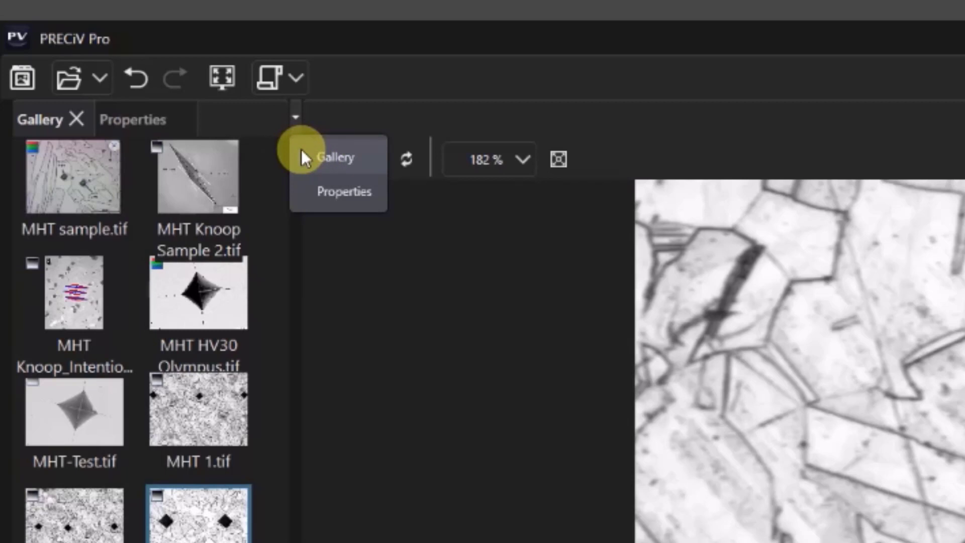
left_click(299, 119)
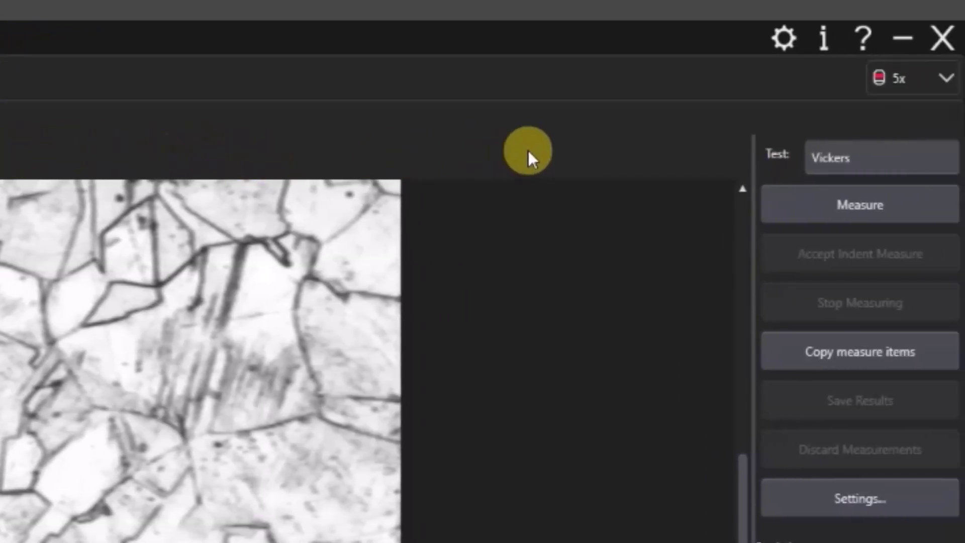
left_click(787, 34)
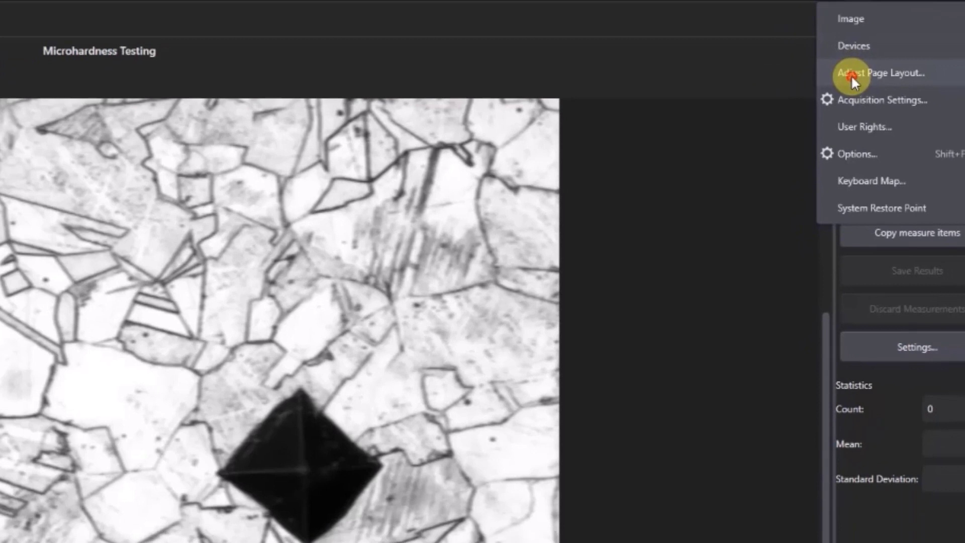
left_click(852, 74)
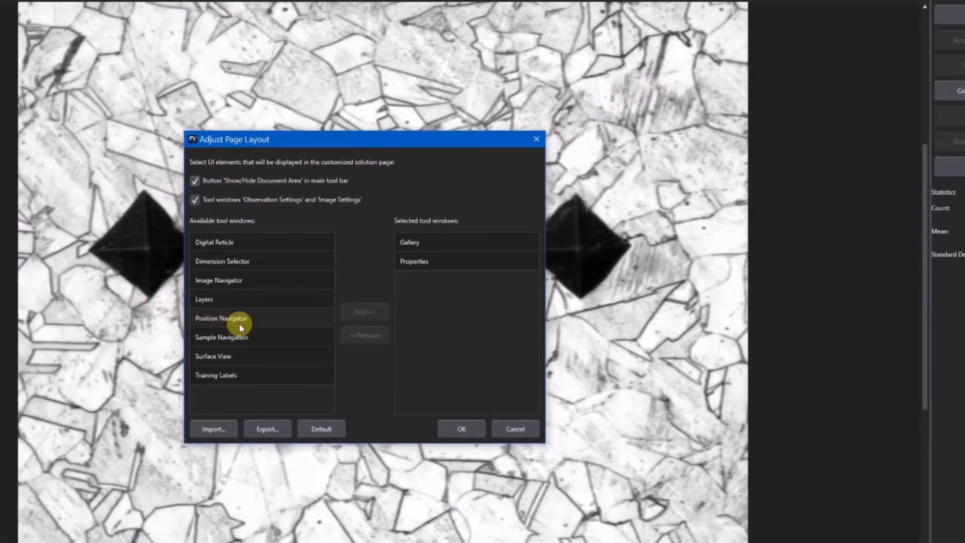
- Accept the page layout unchanged and widen the measurement side panel
left_click(469, 431)
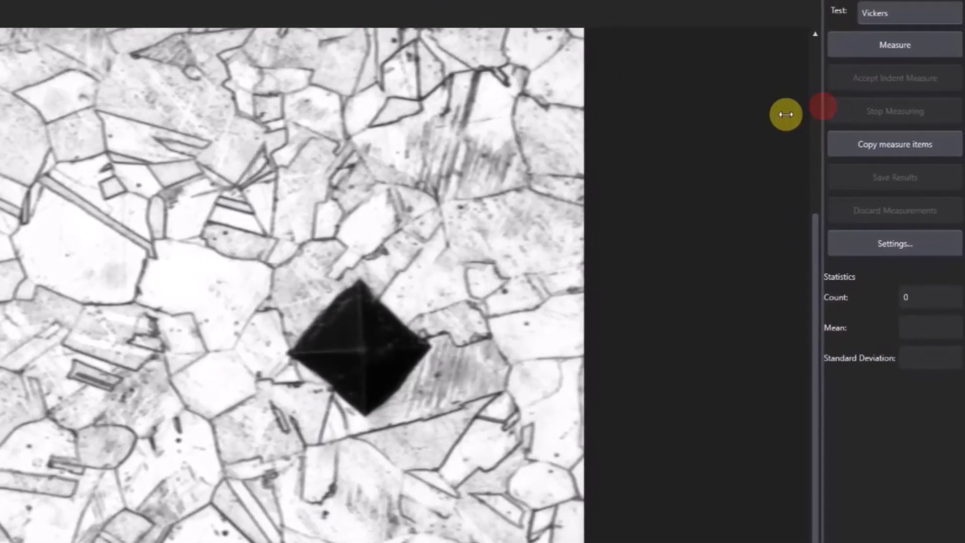
left_click_drag(902, 78, 886, 81)
left_click_drag(757, 122, 754, 125)
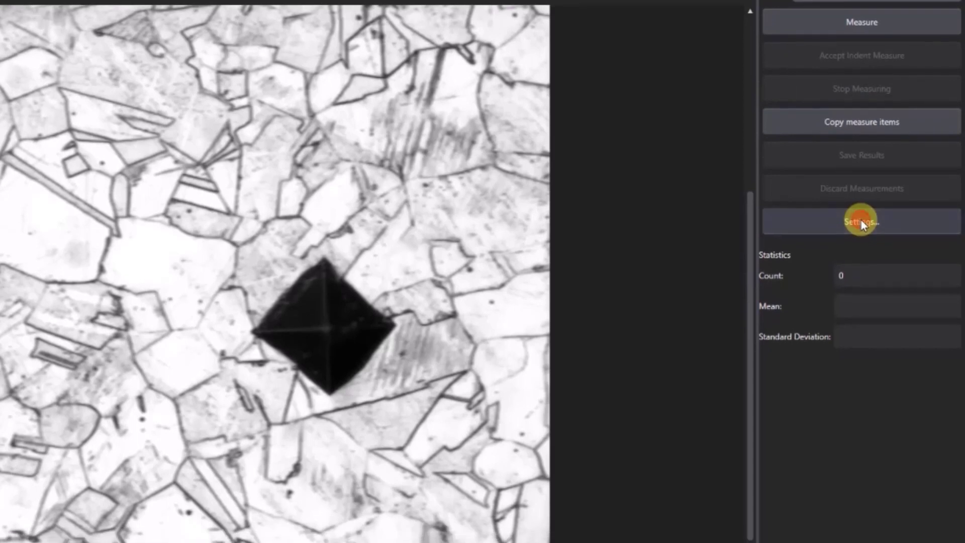
- Confirm the Vickers test settings: 0.3 kgf load, header HV, sample 42
left_click(862, 244)
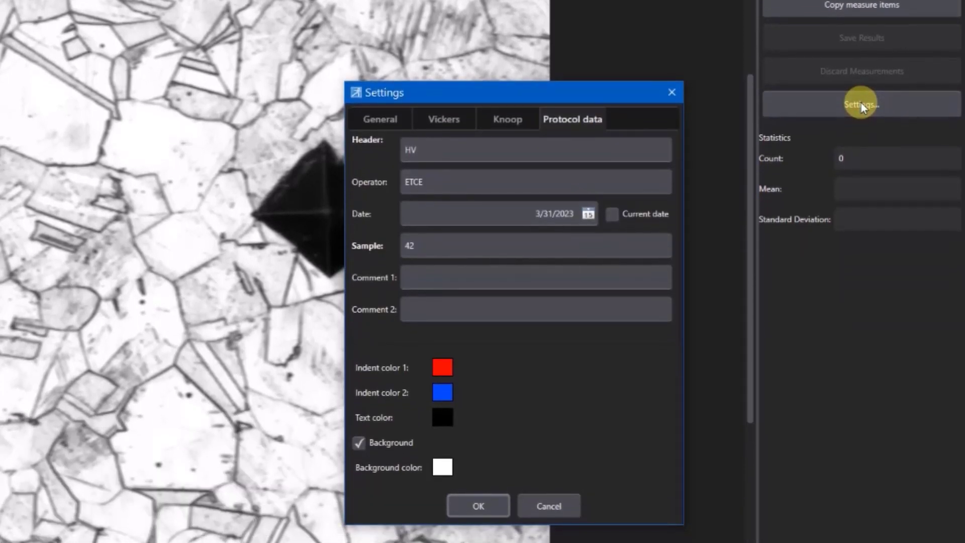
left_click(378, 121)
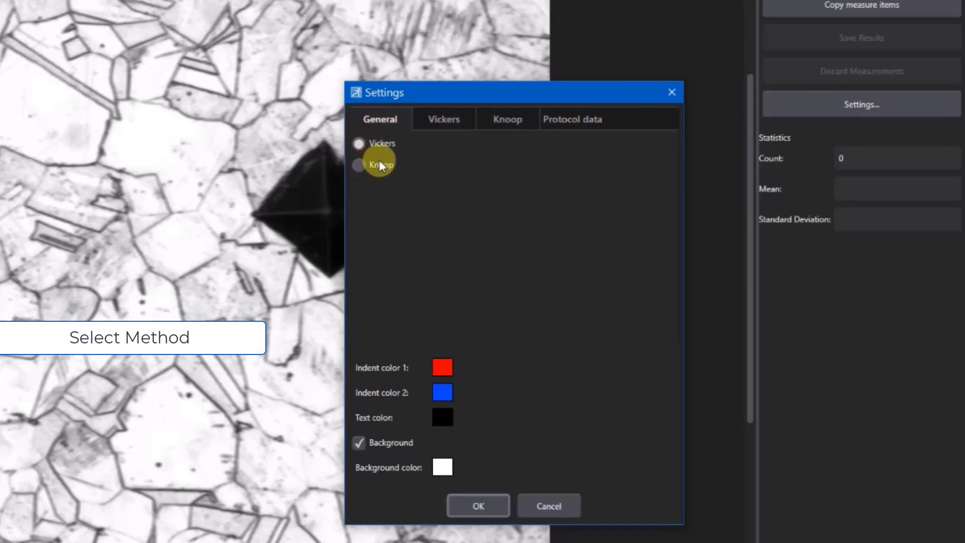
left_click(432, 119)
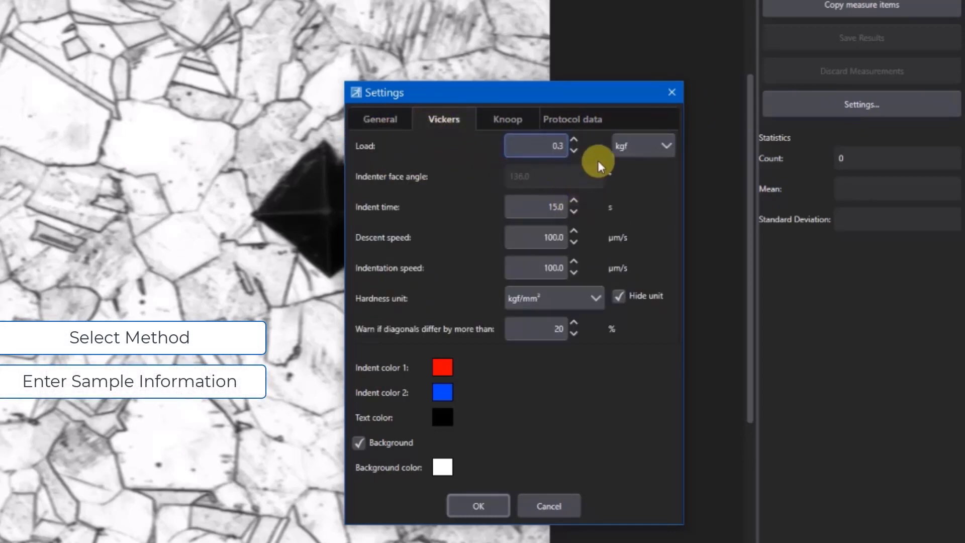
left_click(537, 145)
left_click(578, 120)
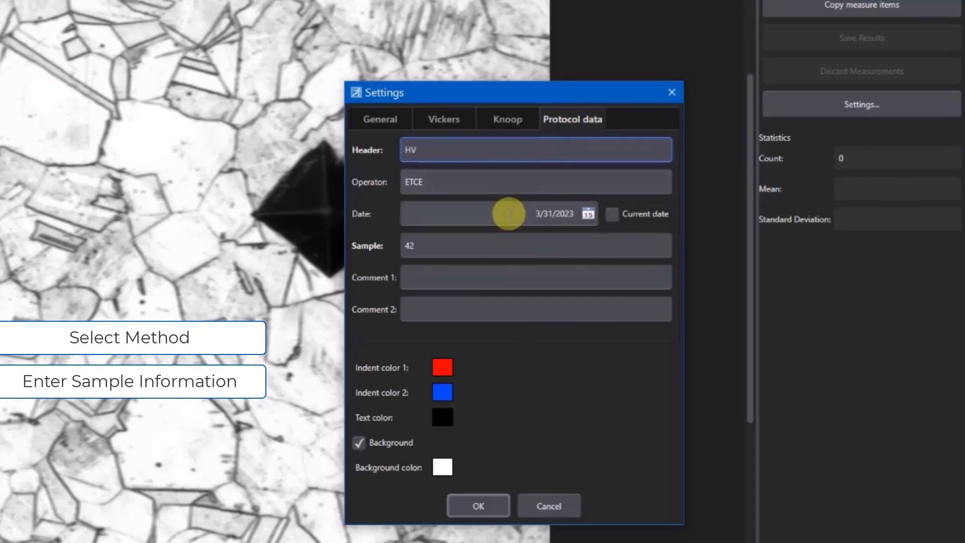
left_click(466, 508)
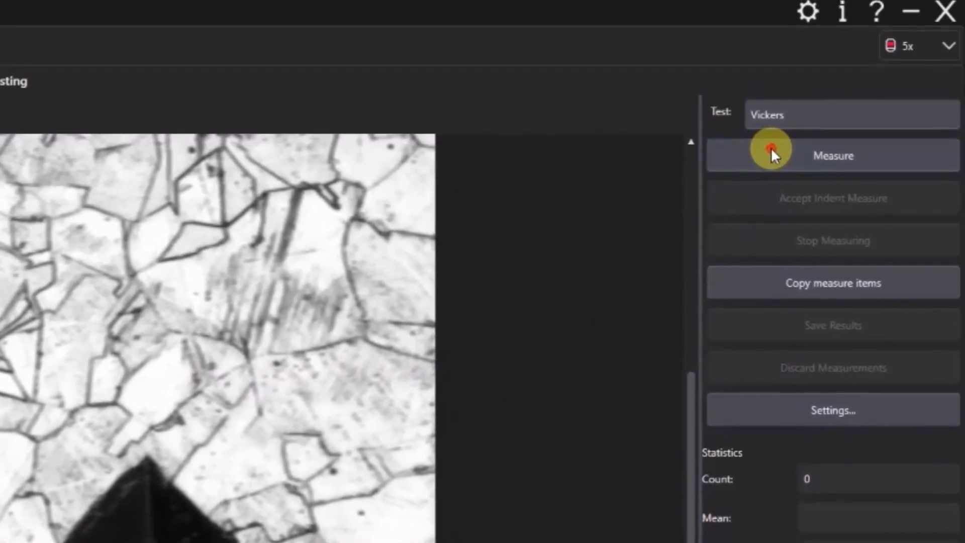
- Measure both Vickers indents, yielding count 2, mean 163.29, standard deviation 20.76
left_click(780, 34)
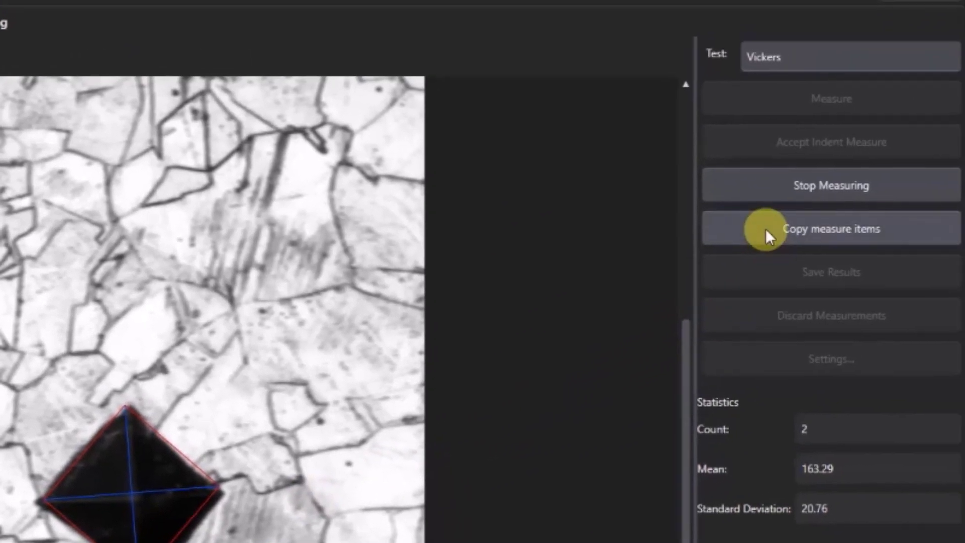
- Stop measuring and copy the indent outlines labelled 148.61 and 177.97 onto MHT 4.tif
left_click(838, 166)
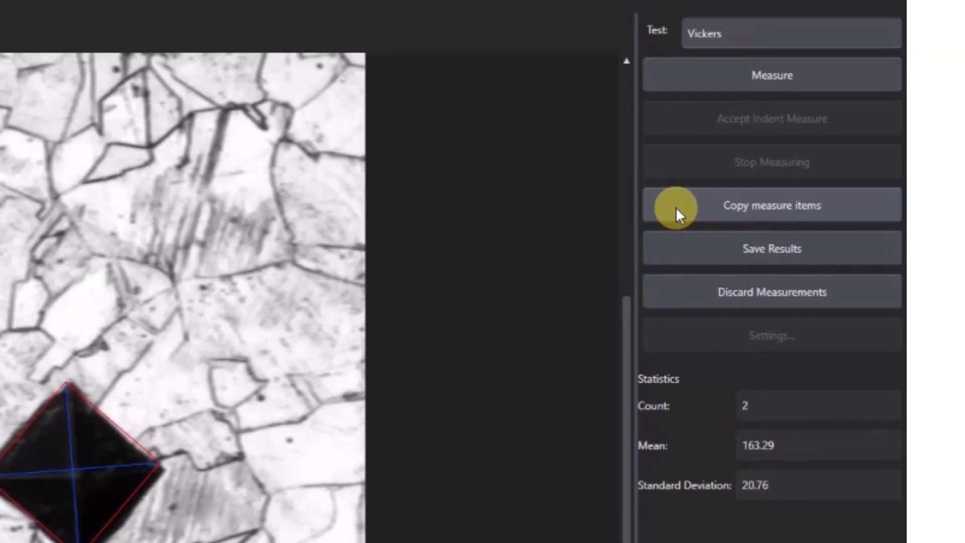
left_click(675, 219)
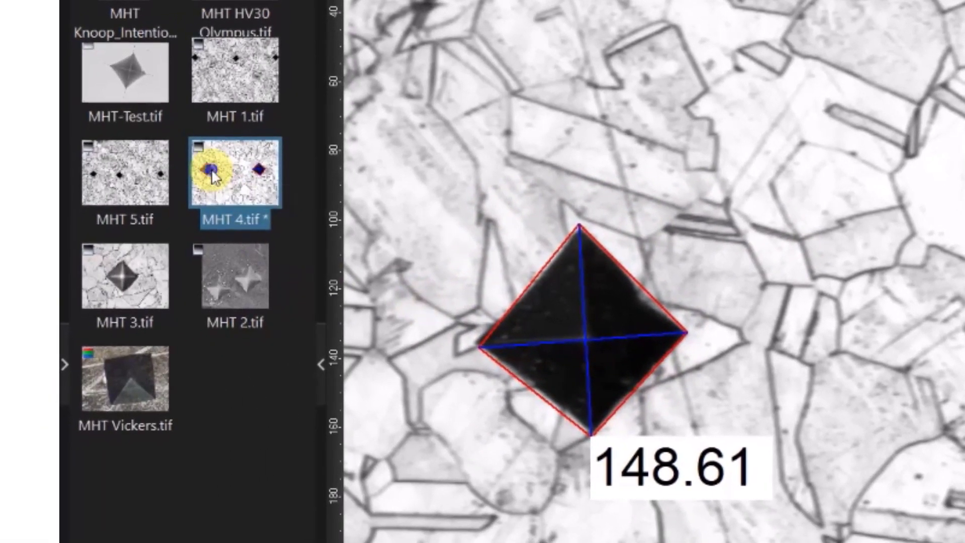
right_click(28, 193)
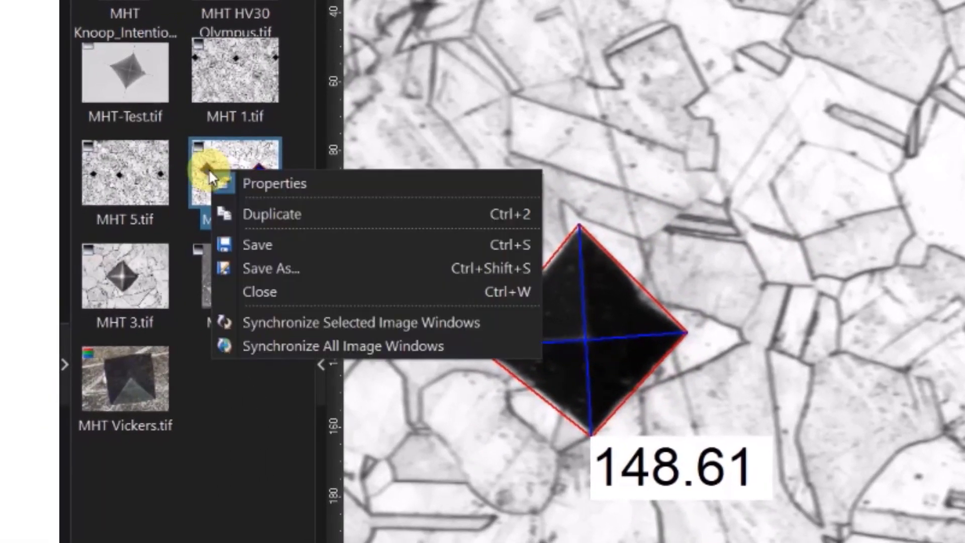
left_click(942, 302)
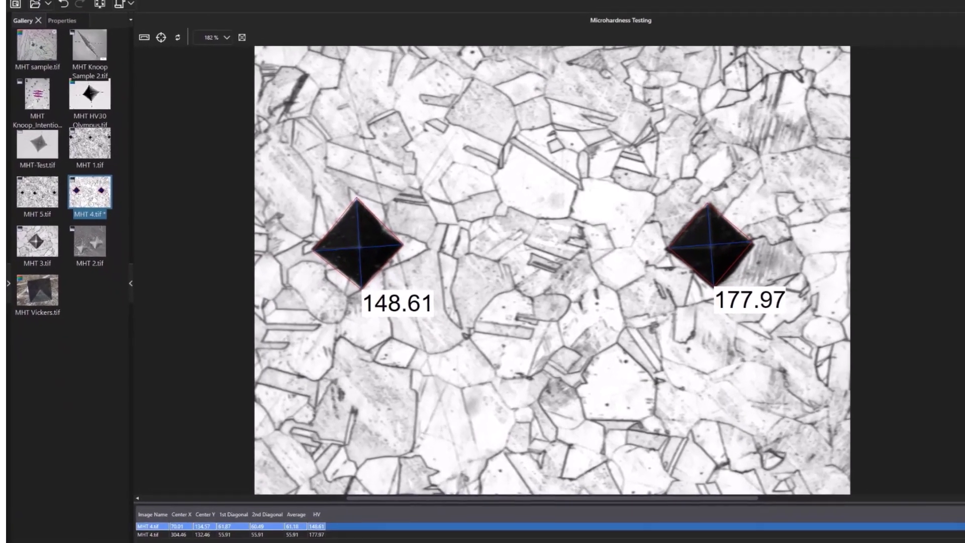
- Save the measurement results as the Excel file MHT-Test 2.xlsx
left_click(961, 146)
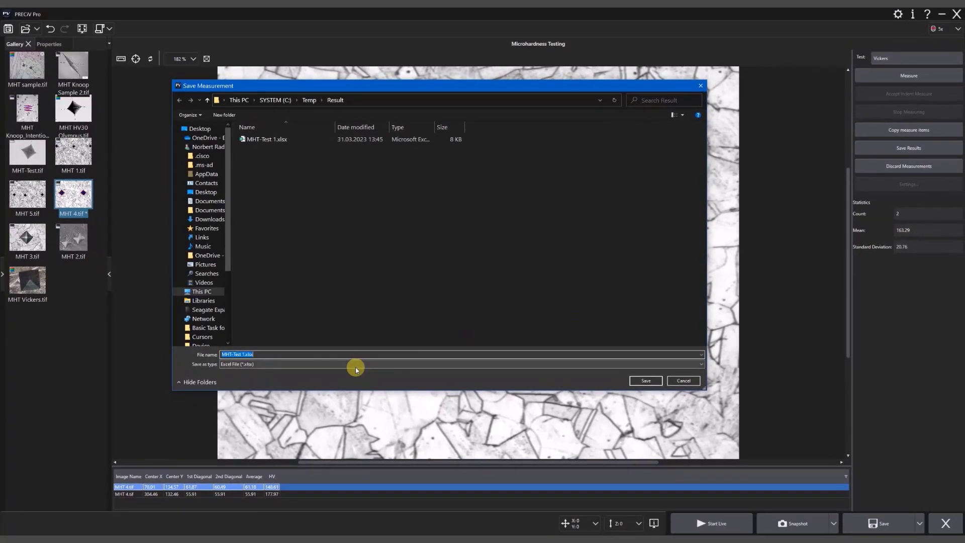
left_click(356, 365)
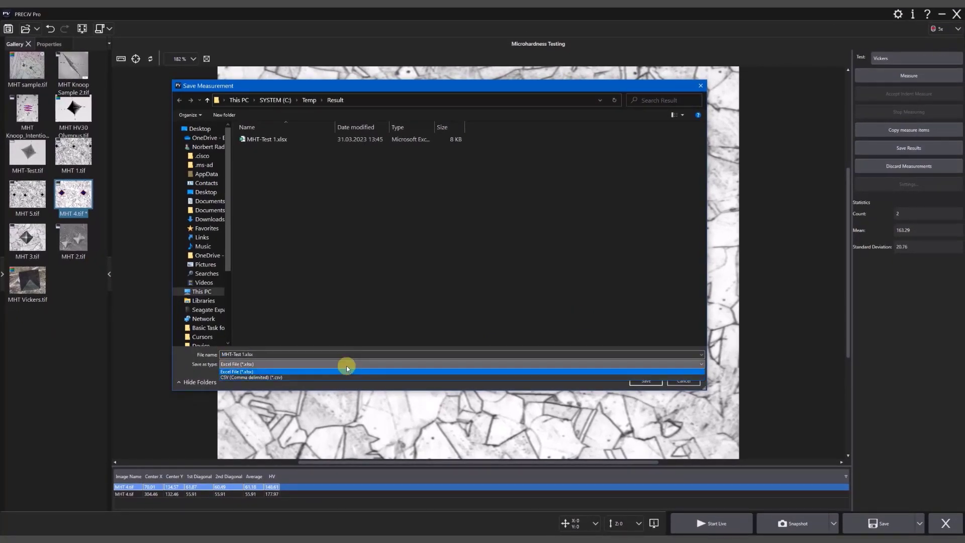
left_click(347, 372)
left_click(244, 355)
key("BackSpace")
type("2")
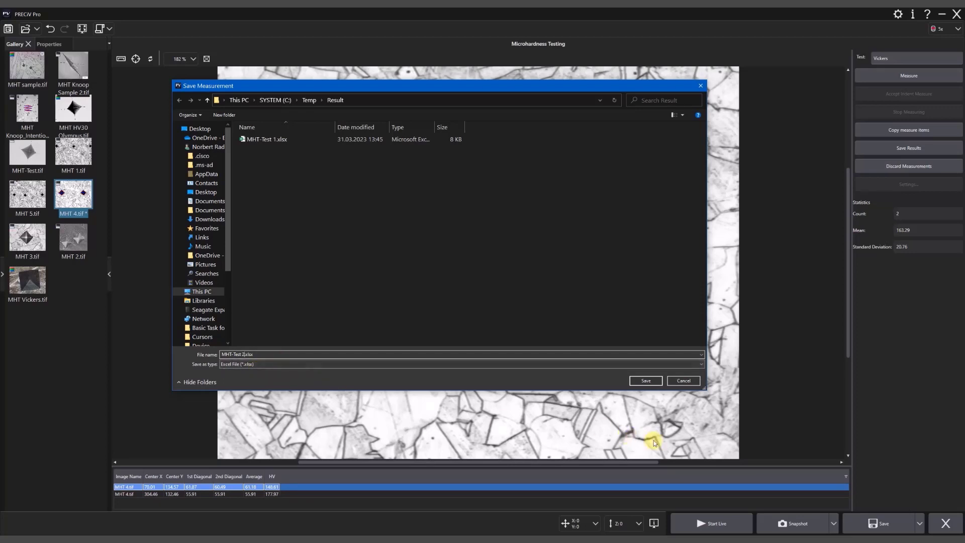
left_click(646, 381)
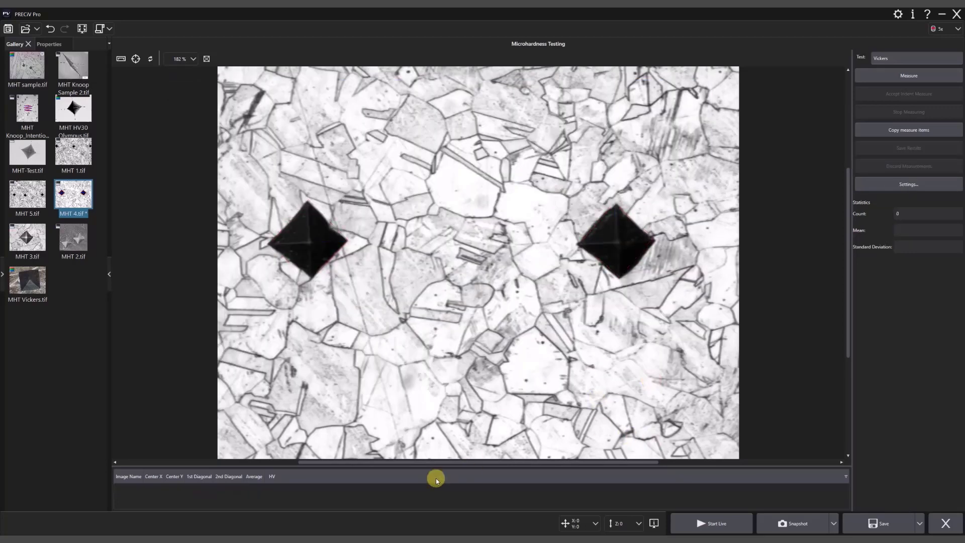